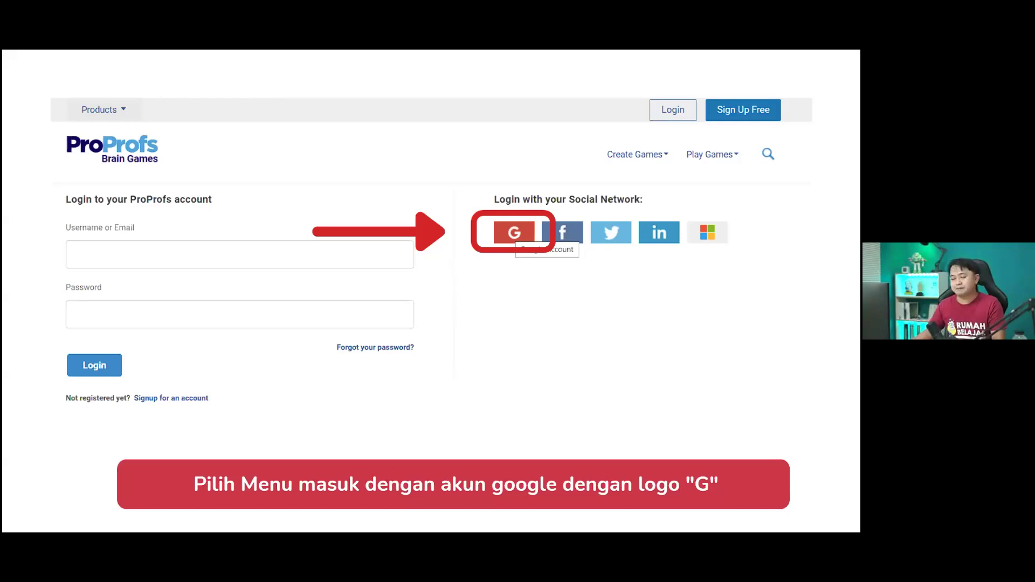
click(514, 233)
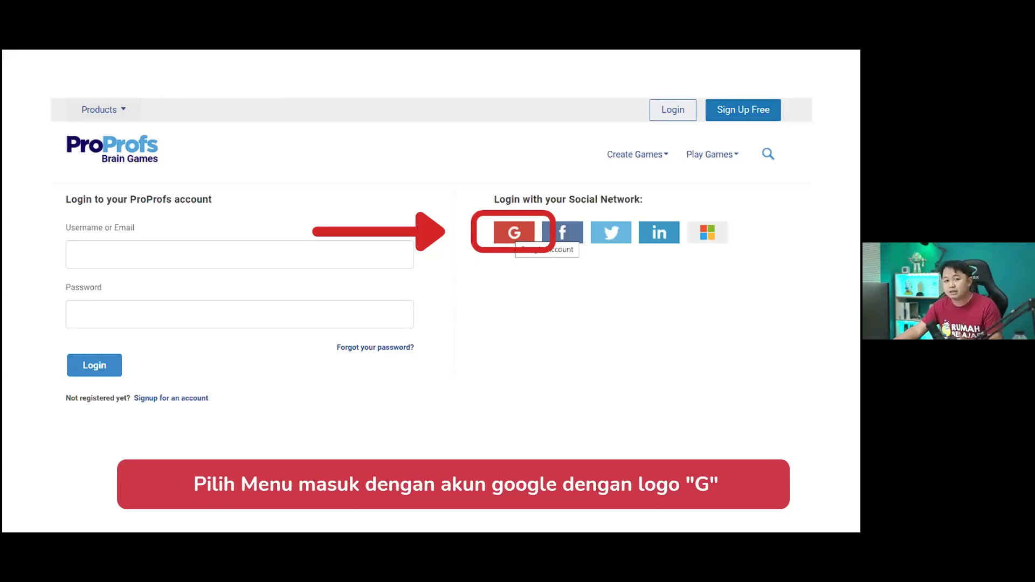
key(Right)
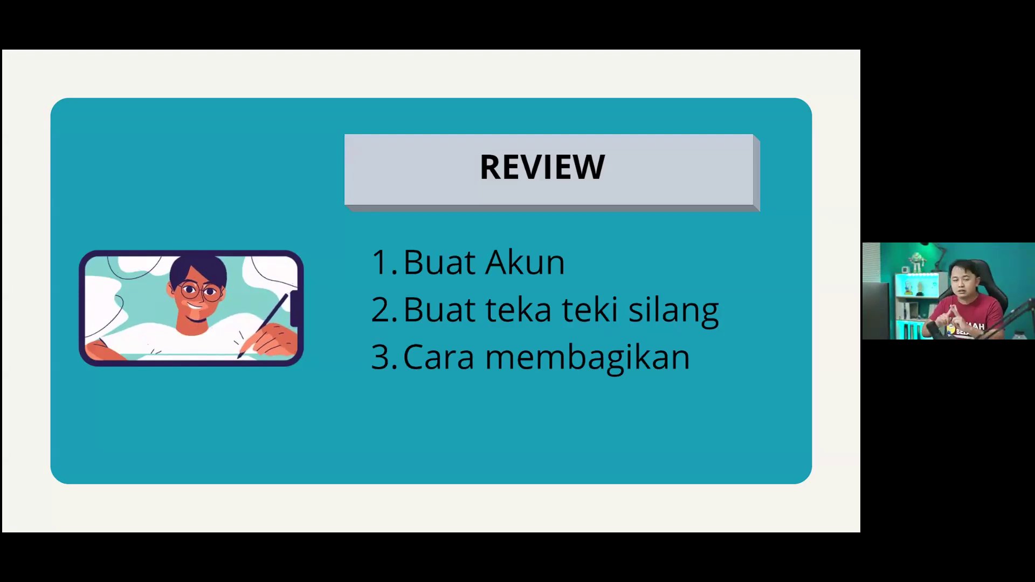
key(Left)
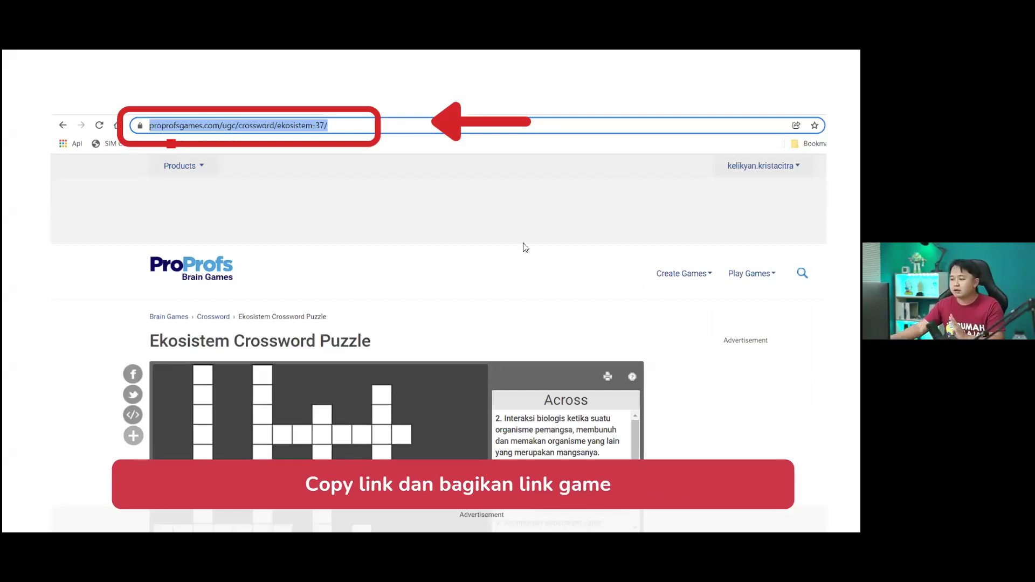
mouse_move(381, 413)
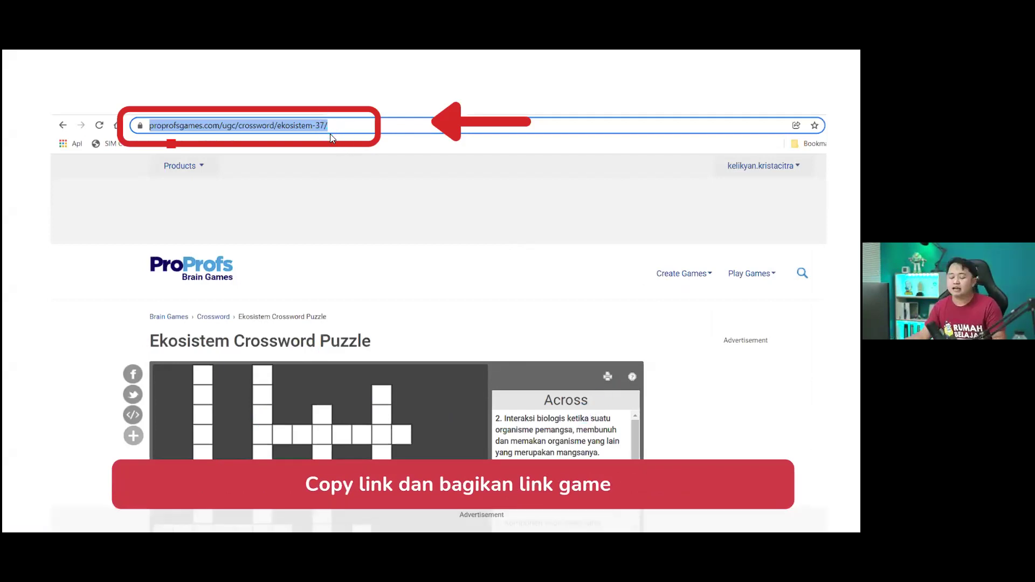
Step: Leave the presentation view and open proprofsgames.com in a new browser tab
key(Escape)
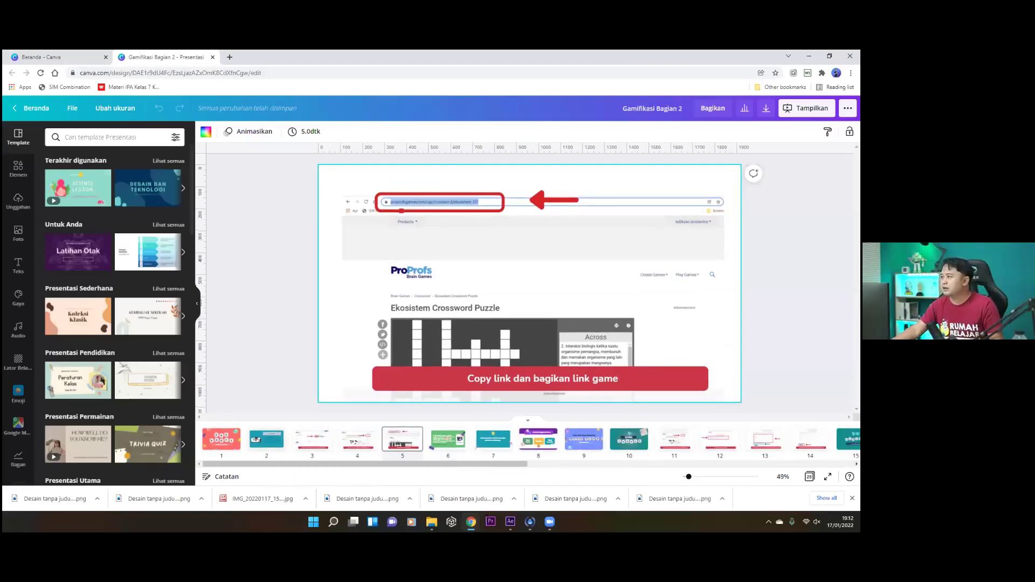
right_click(721, 58)
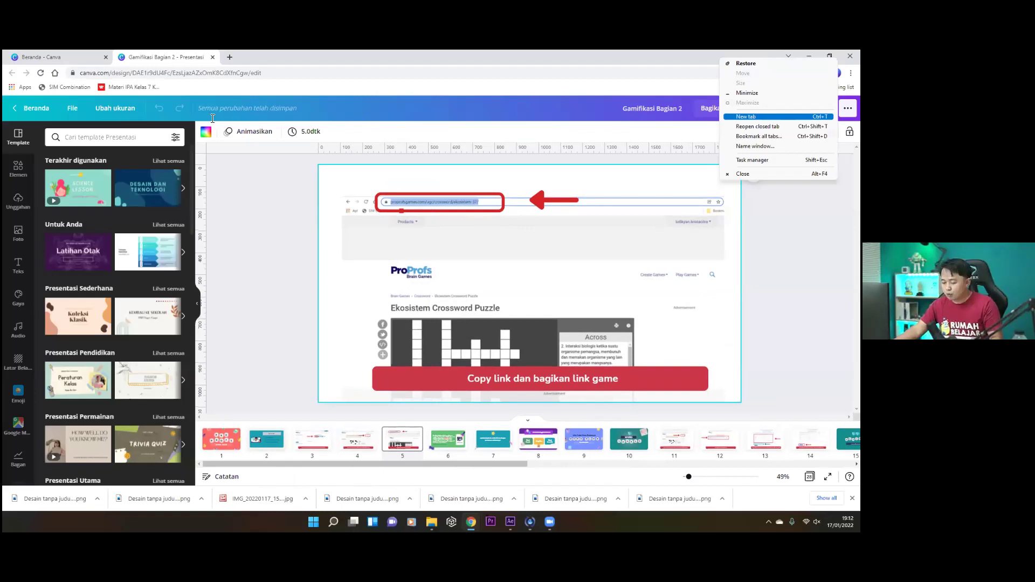
key(Return)
text(proprofsgames.com)
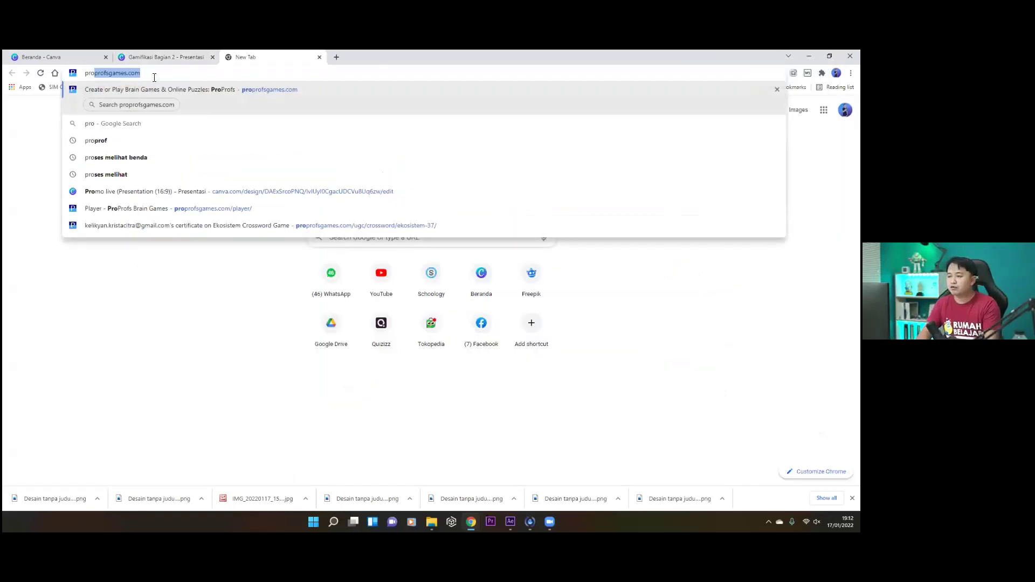
key(Right)
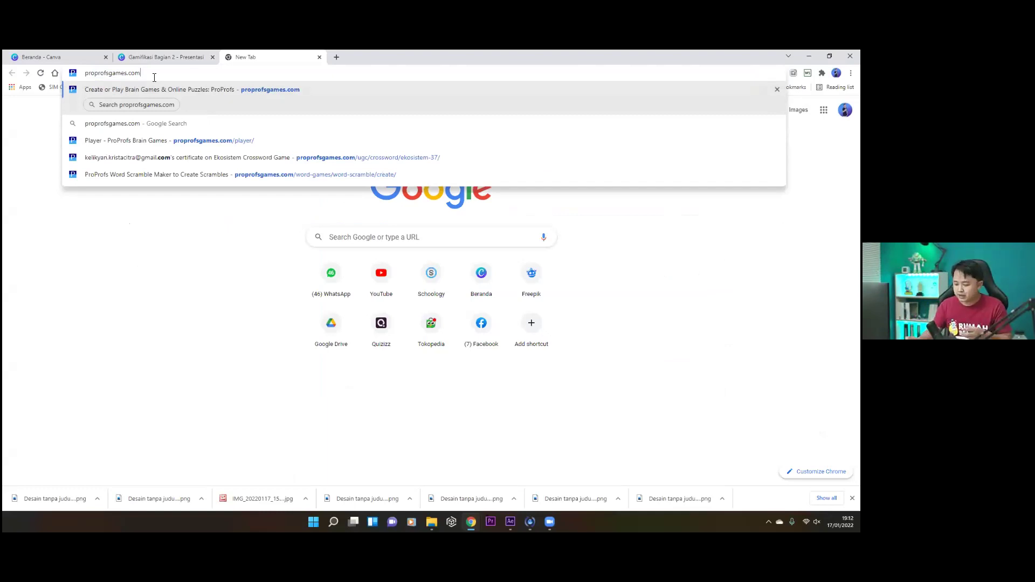
key(Return)
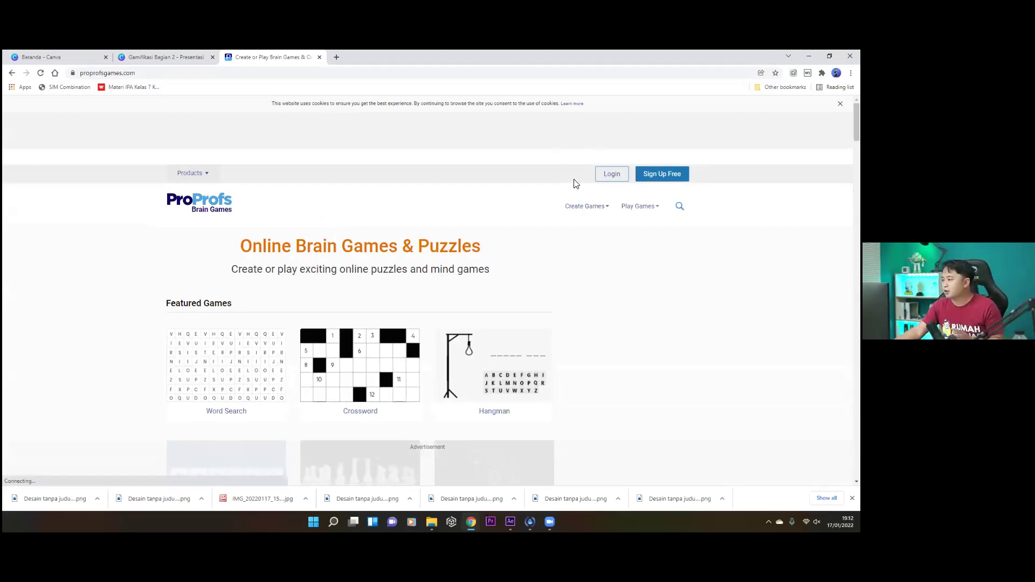
Step: Log in to ProProfs through the Google social login, choosing the first listed Google account
mouse_move(595, 211)
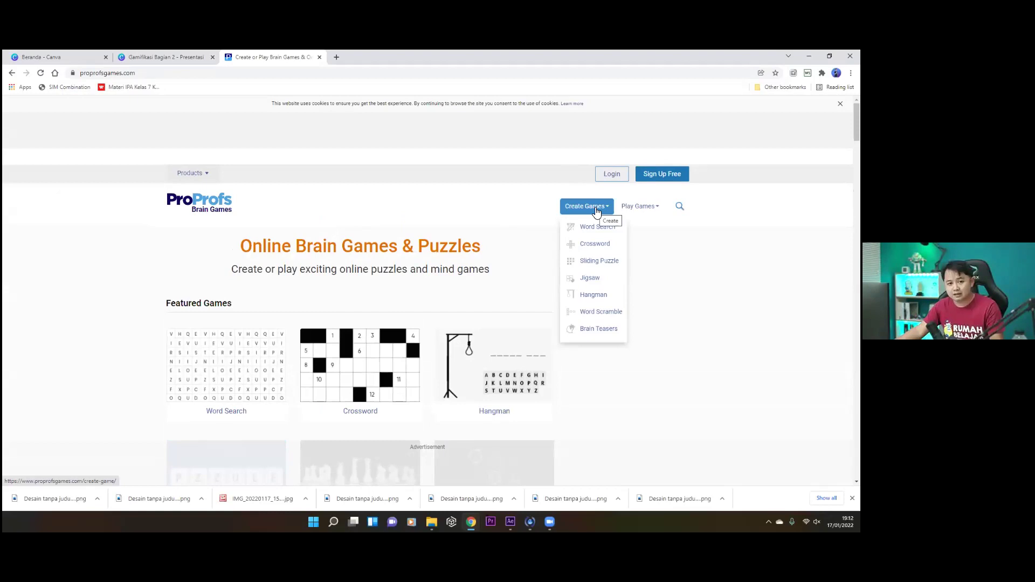
click(611, 175)
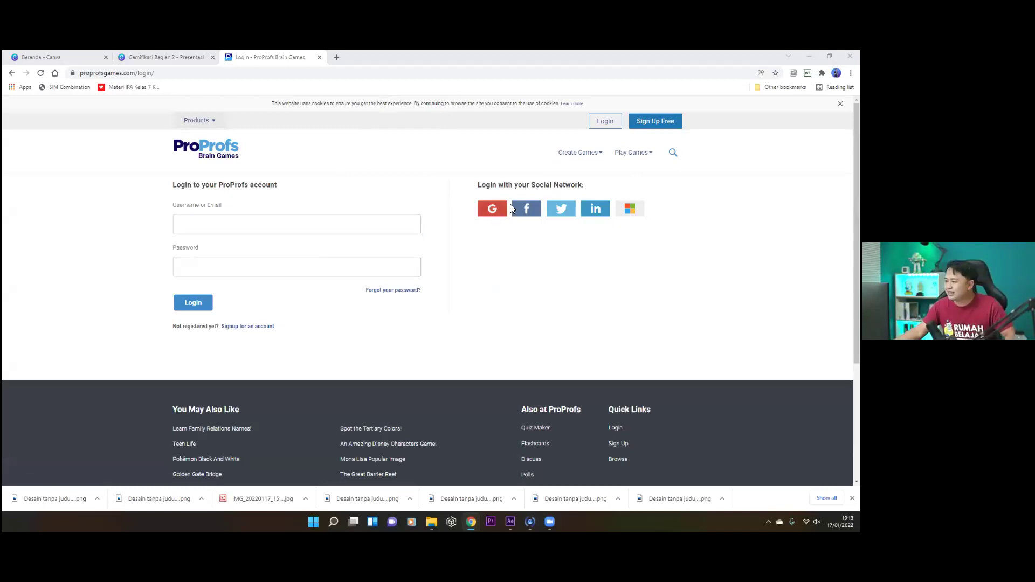
click(498, 210)
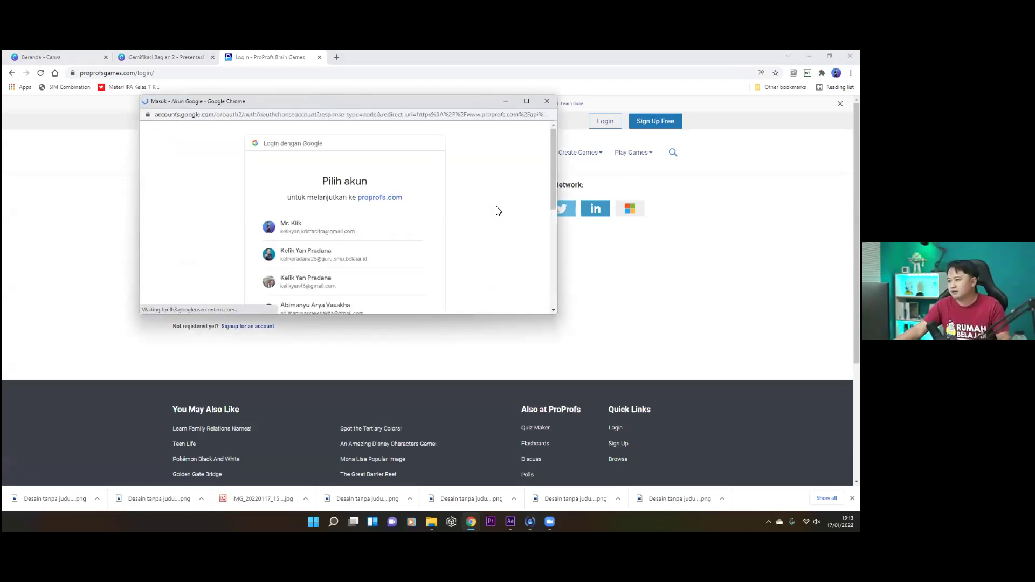
click(311, 233)
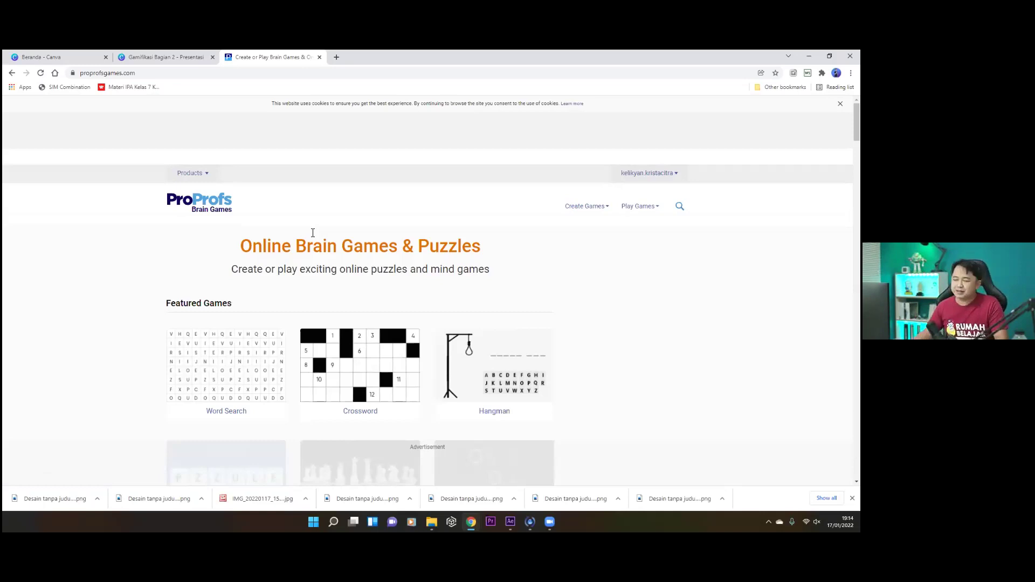
Step: Open the form for creating a new Crossword game
click(606, 209)
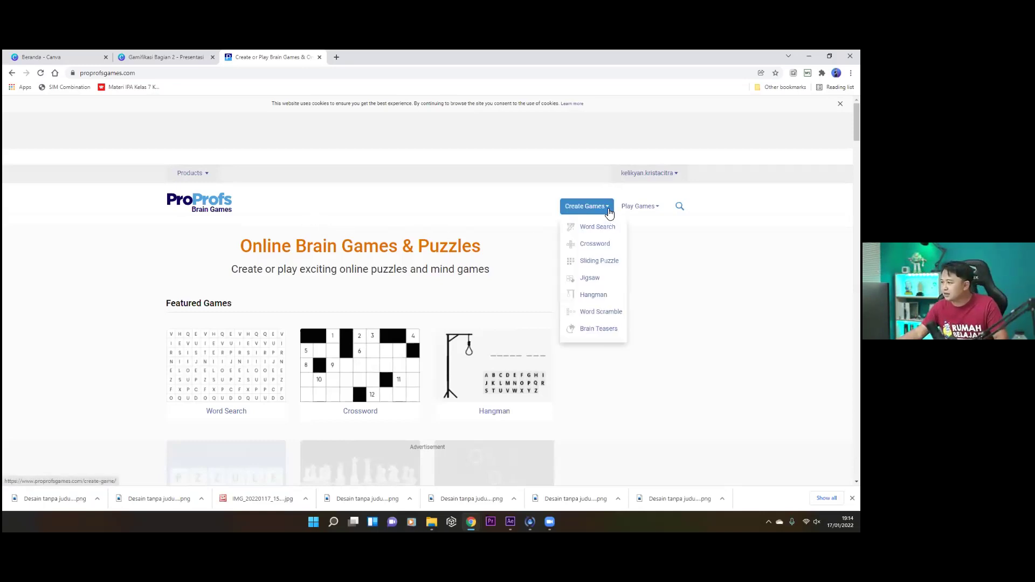
click(599, 246)
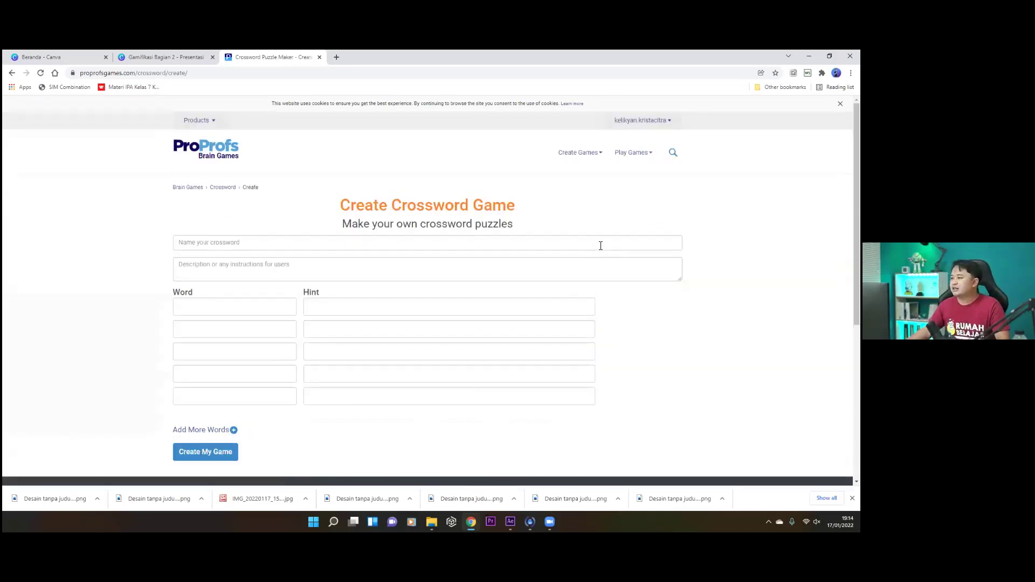
click(588, 154)
click(598, 195)
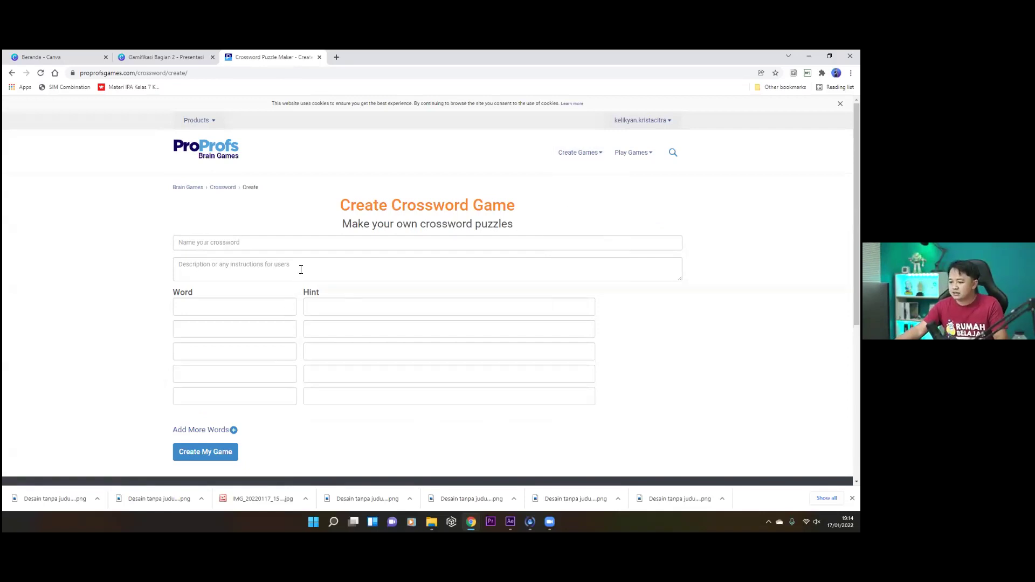
Step: Name the crossword "Ekosistem" and describe it as "istilah yang berhubungan dengan ekosistem"
click(301, 244)
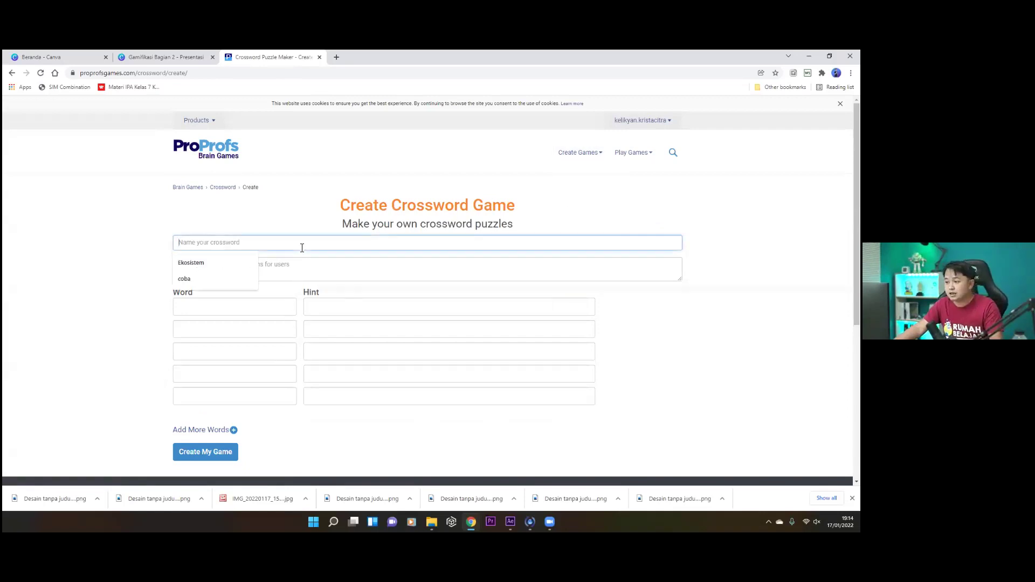
click(225, 263)
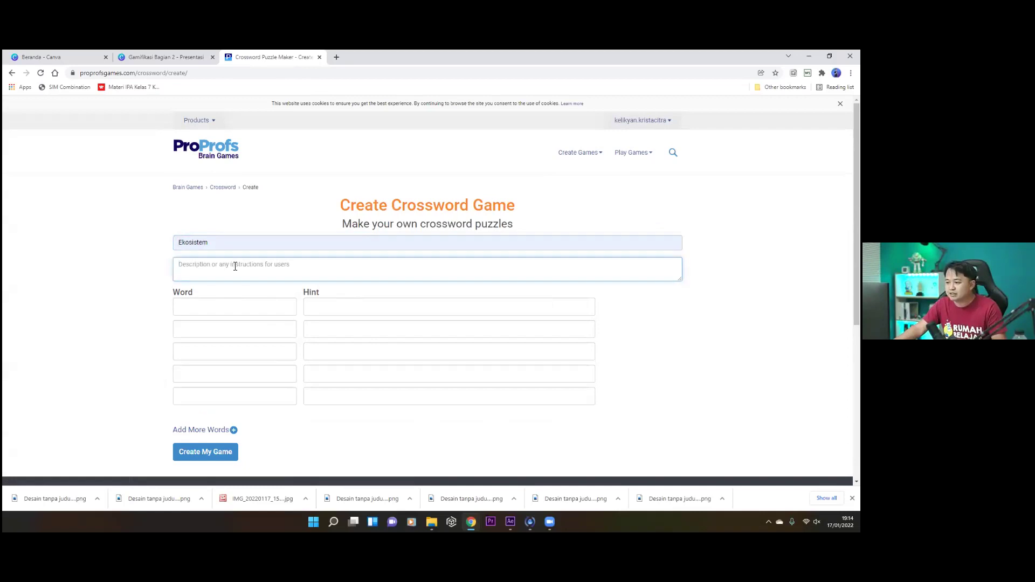
text(is)
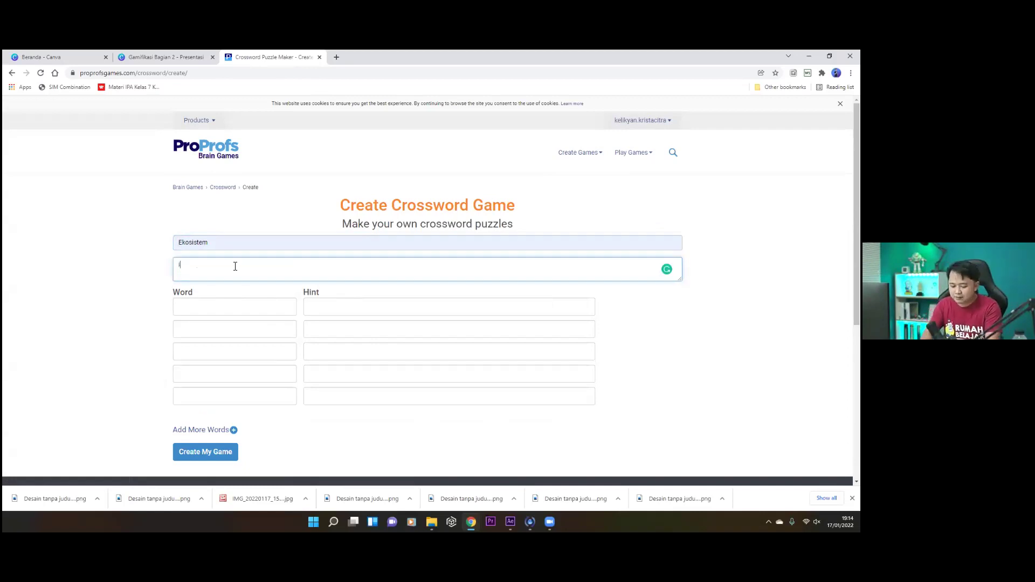
key(BackSpace)
text(ist)
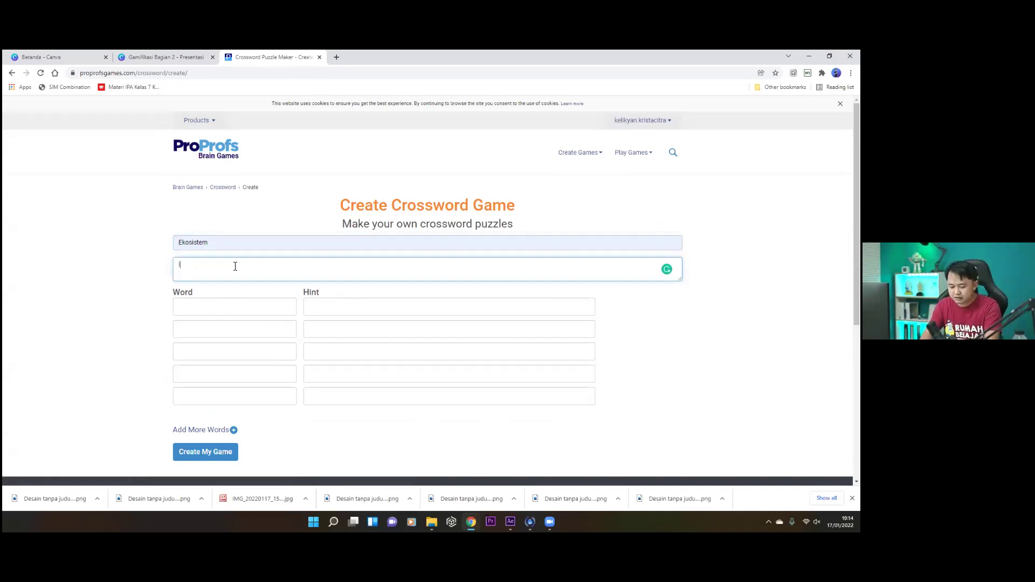
text(ilah ya)
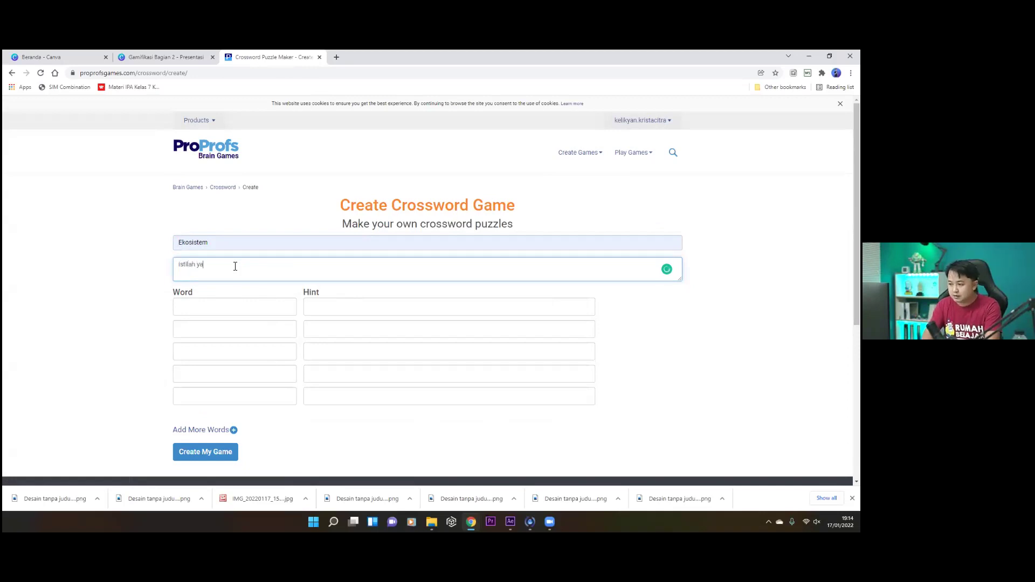
text(ng berhubu)
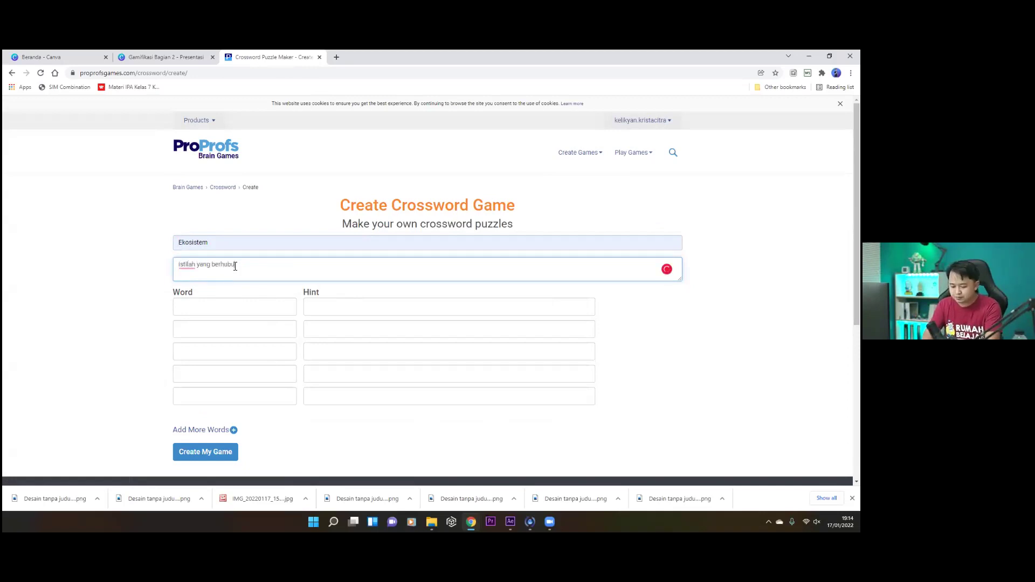
text(ngan dengan ekosistem)
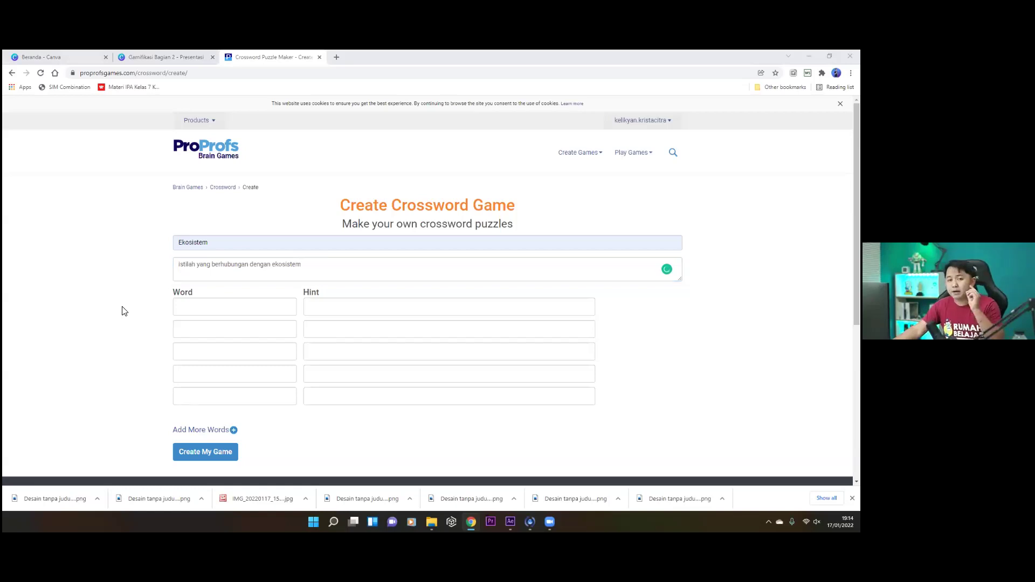
Step: Fill the first row with the word "batu" and the hint "Komponen abiotik dalam ekosistem sawah"
click(212, 307)
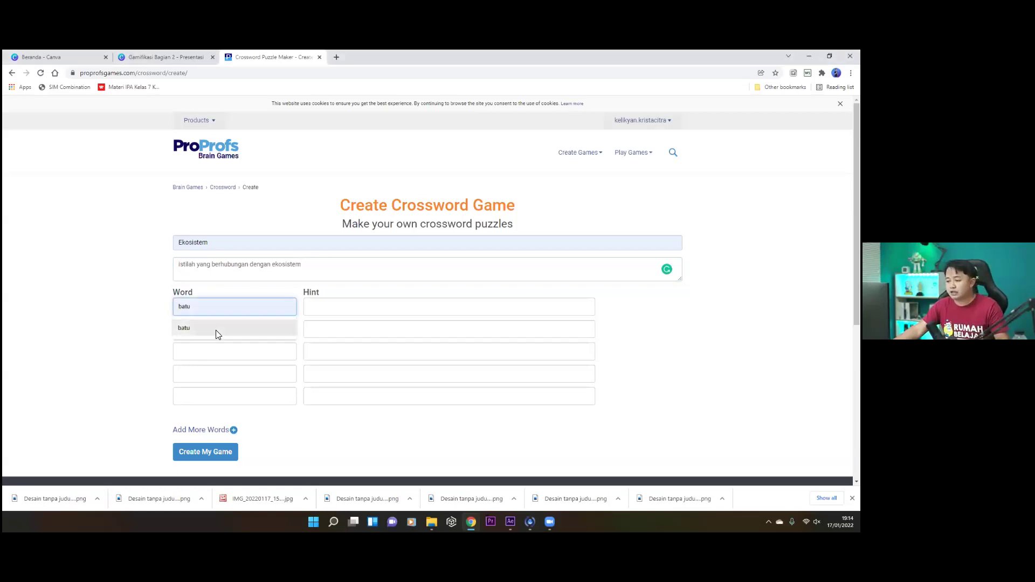
click(216, 330)
click(359, 299)
click(342, 328)
click(236, 308)
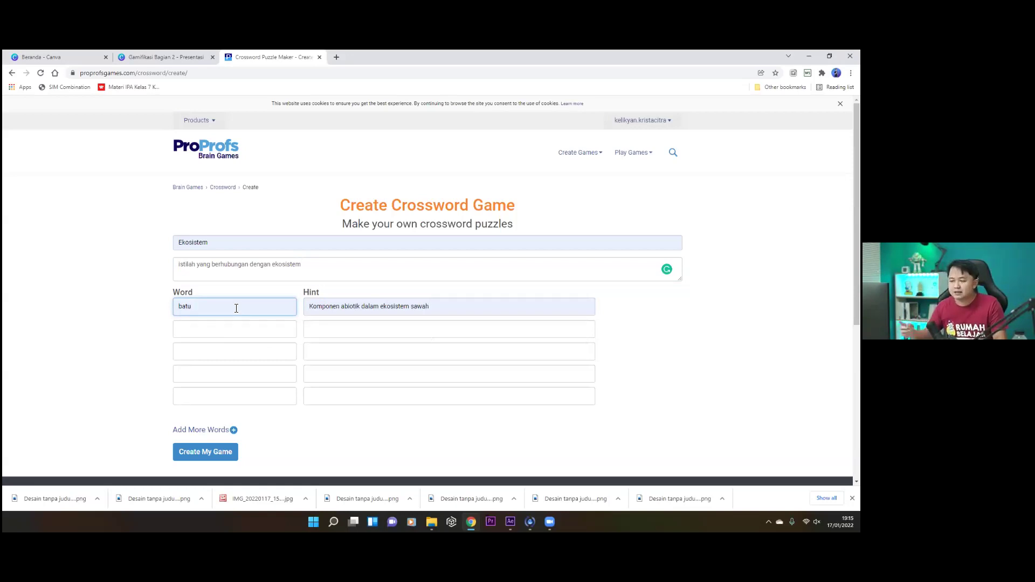
Step: Fill the second row with the word "ekosistem" and the saved hint beginning "suatu sistem ekologi yang terbentuk oleh hubungan timbal balik"
click(231, 329)
click(224, 351)
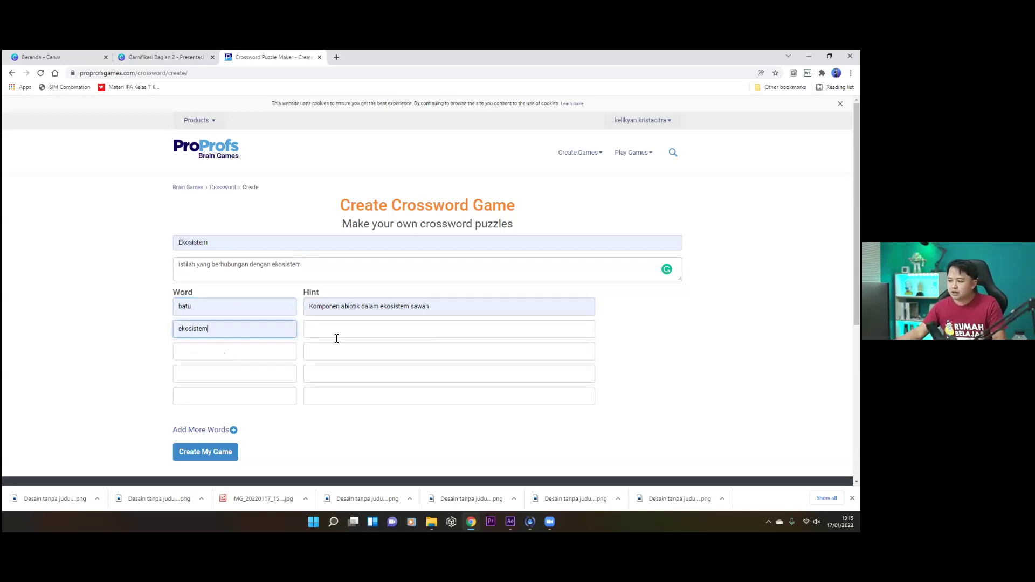
click(335, 330)
click(344, 351)
Step: Fill the third row with the word "simbiosis" and the hint "Timbal balik antar makhluk hidup"
click(266, 351)
click(223, 375)
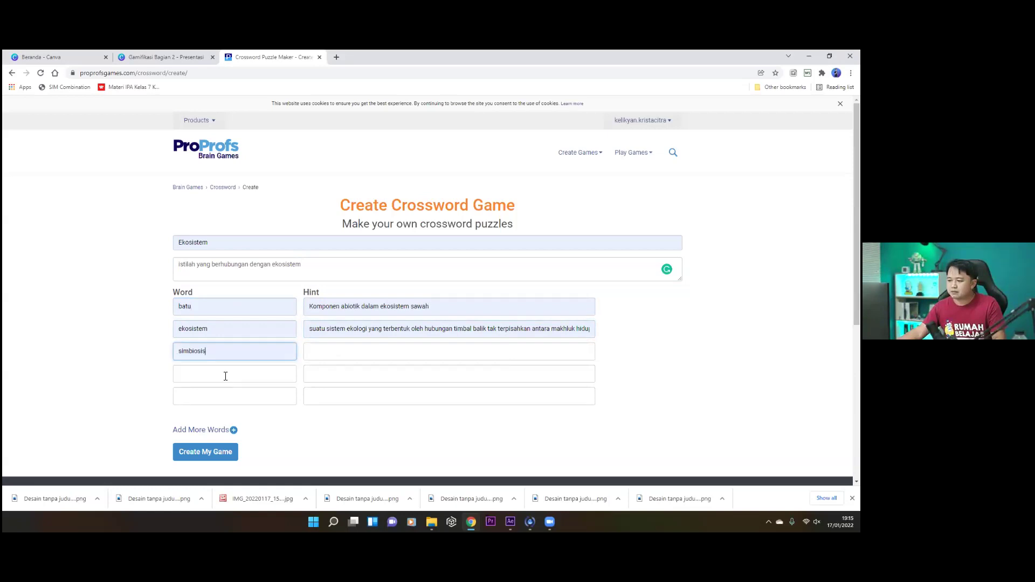
click(398, 353)
text(fdfd)
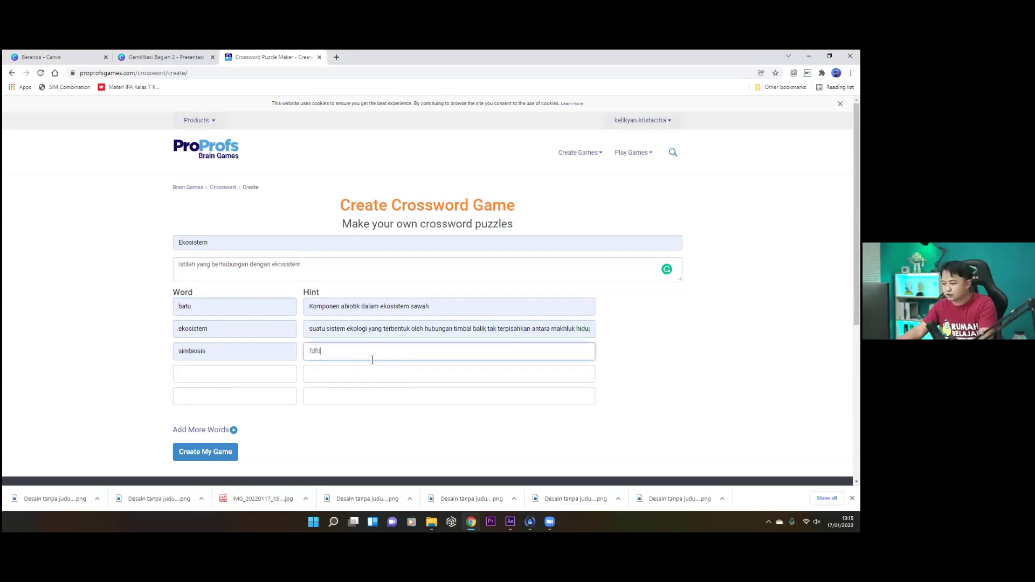
key(BackSpace)
key(BackSpace)
key(BackSpace)
click(322, 354)
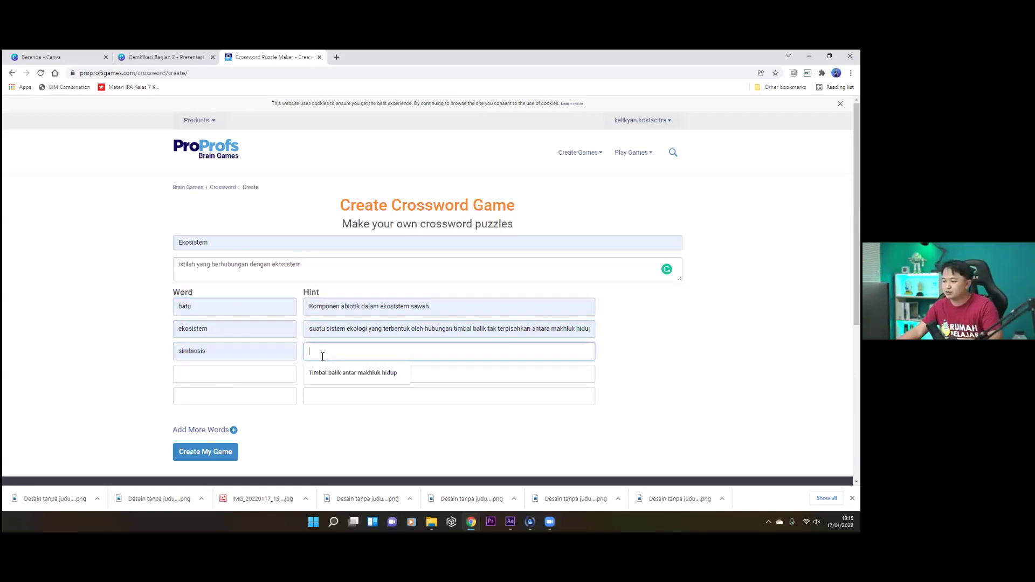
click(325, 377)
Step: Fill the fourth row with the word "autotrof" and the hint "Komponen ekosistem yang mampu memproduksi makanan sendiri"
click(258, 375)
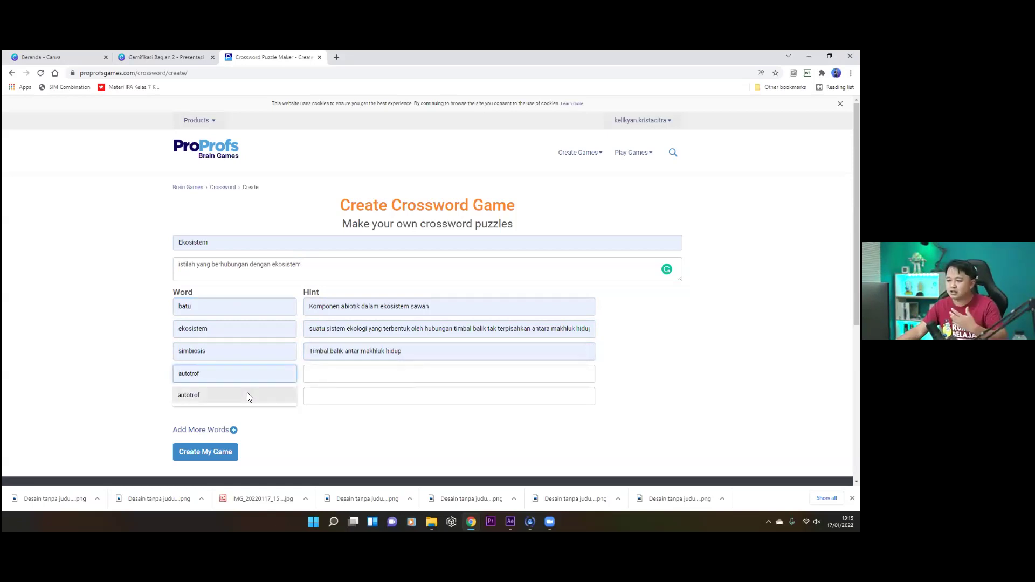
click(247, 397)
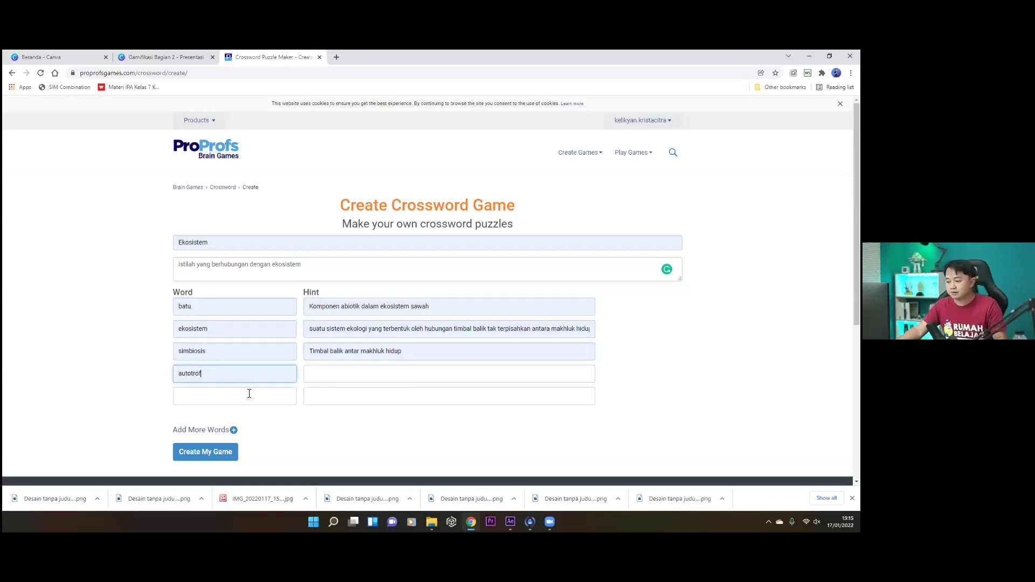
click(360, 374)
click(358, 399)
Step: Fill the fifth row with the word "dekomposer" and the hint "organisme yang menguraikan sisa- sisa makhluk hidup"
click(276, 392)
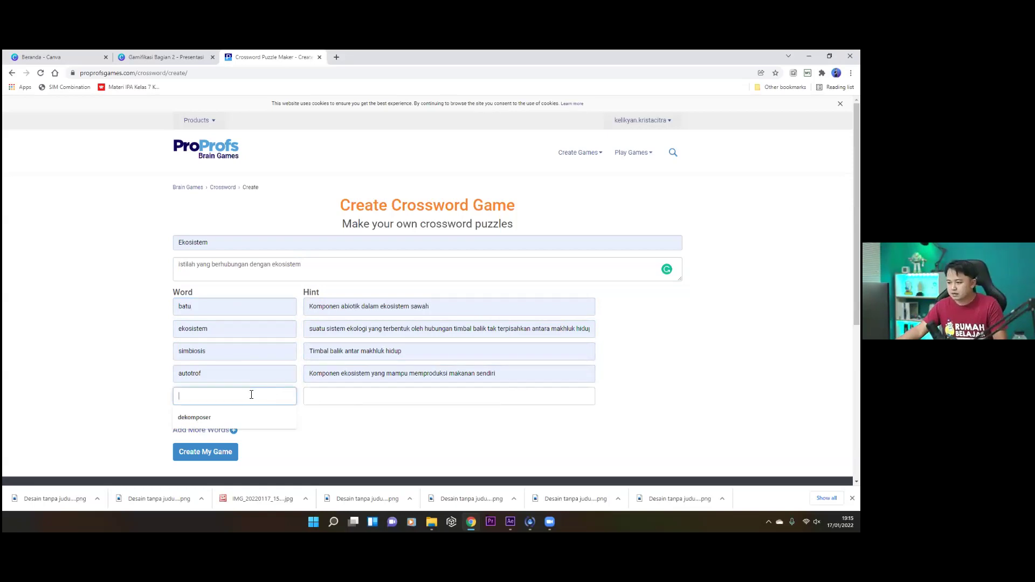
click(240, 413)
click(343, 399)
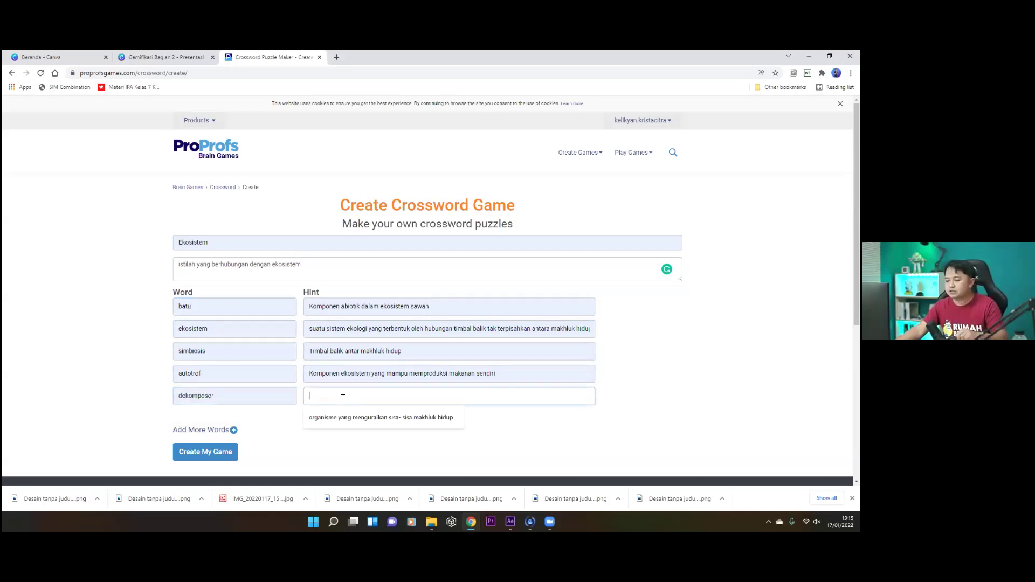
click(335, 416)
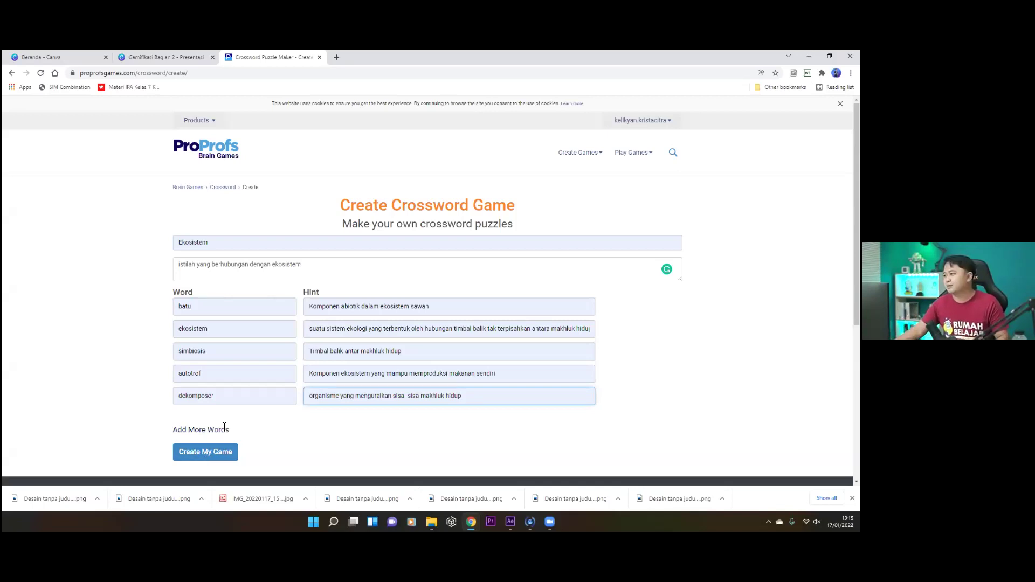
Step: Go to the account's list of created games and open the existing Ekosistem crossword
mouse_move(640, 123)
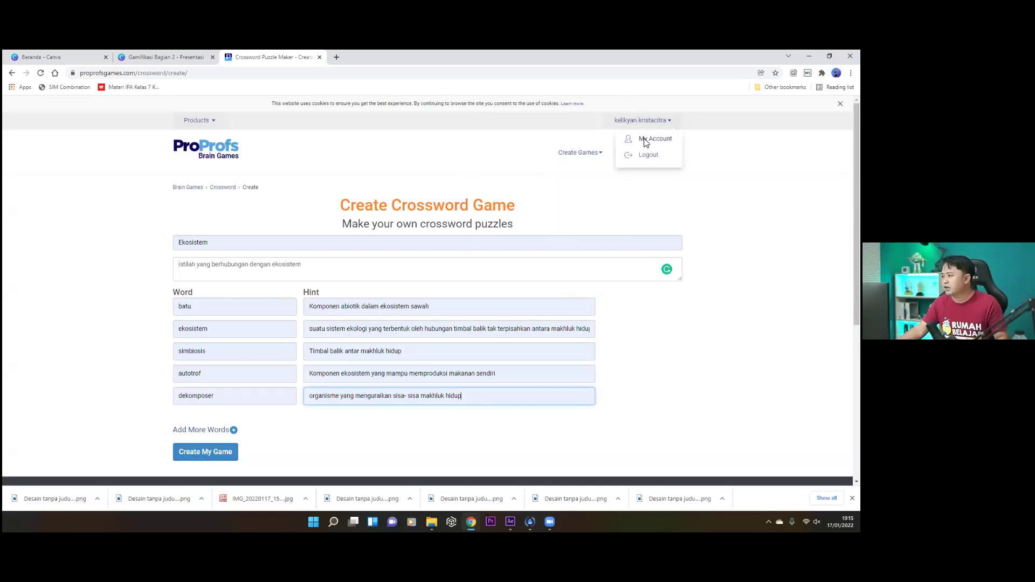
click(645, 141)
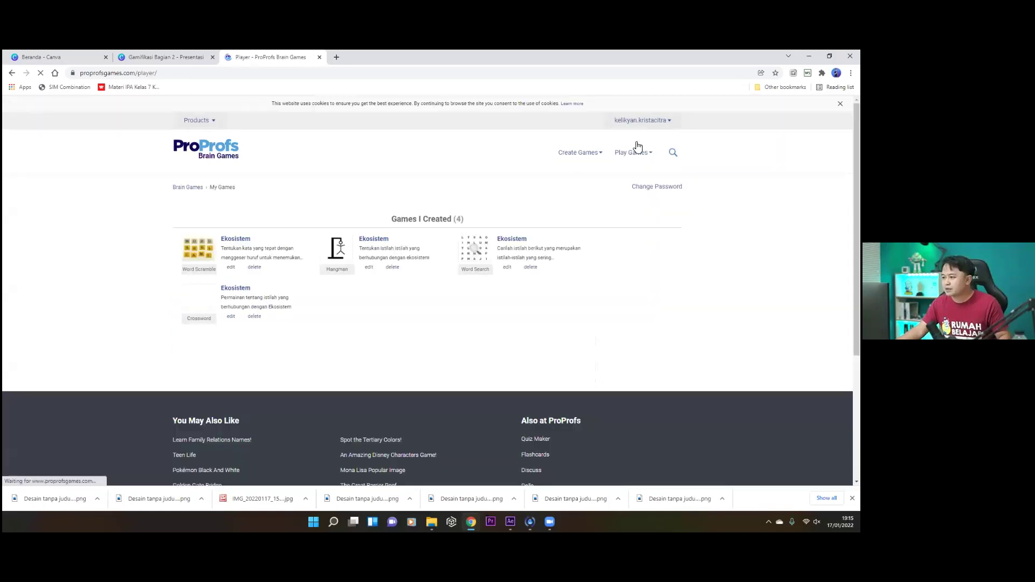
click(239, 288)
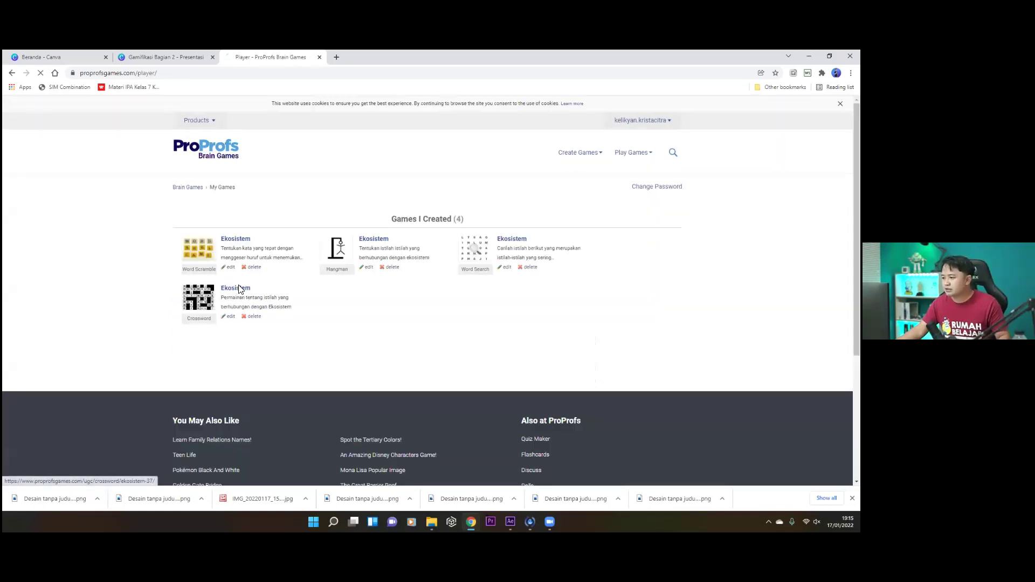
Step: Examine the Ekosistem crossword's grid, clues and game controls, selecting the 1 Down entry in the grid
scroll(291, 286, down, 2)
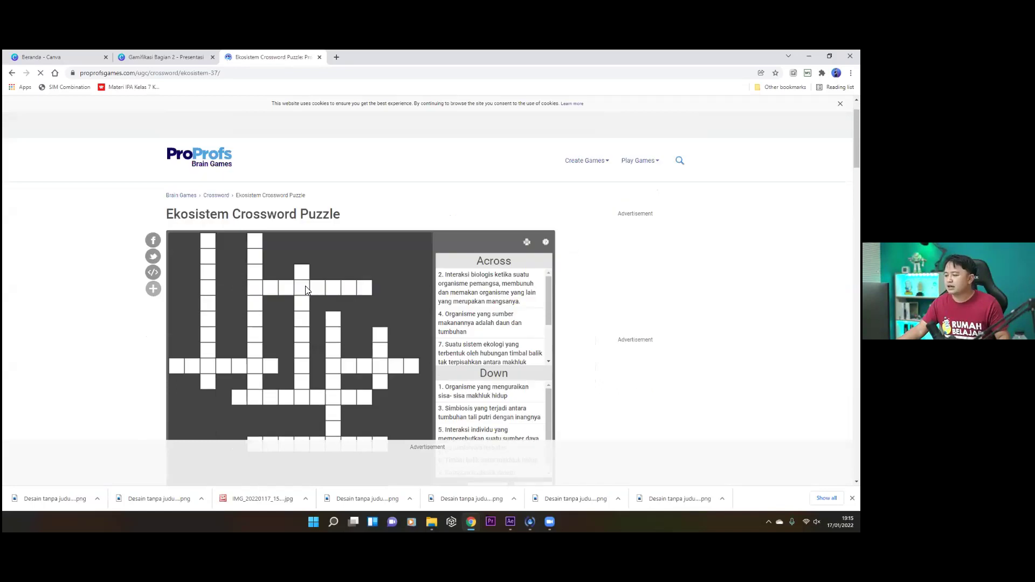
scroll(360, 261, down, 1)
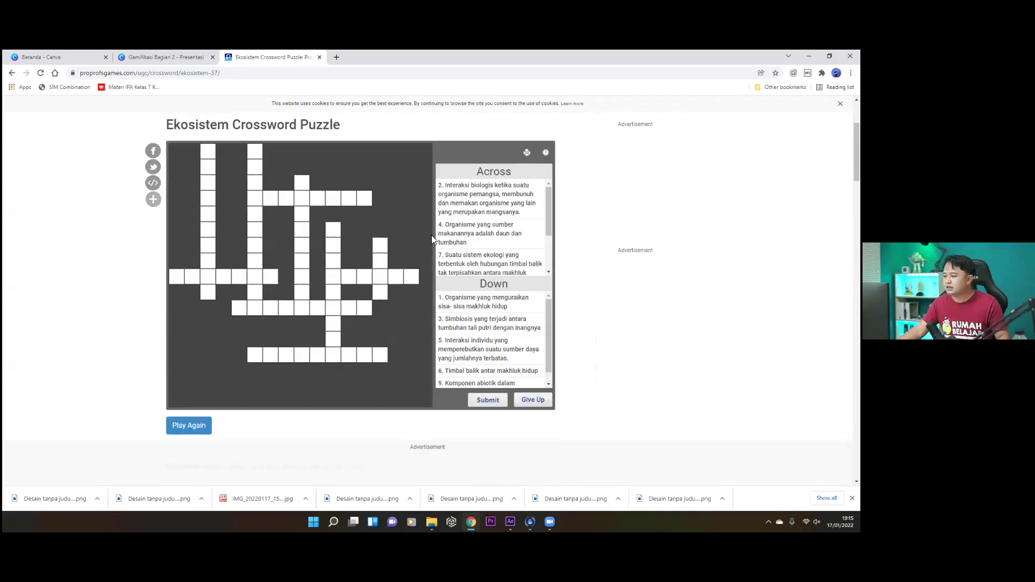
click(210, 152)
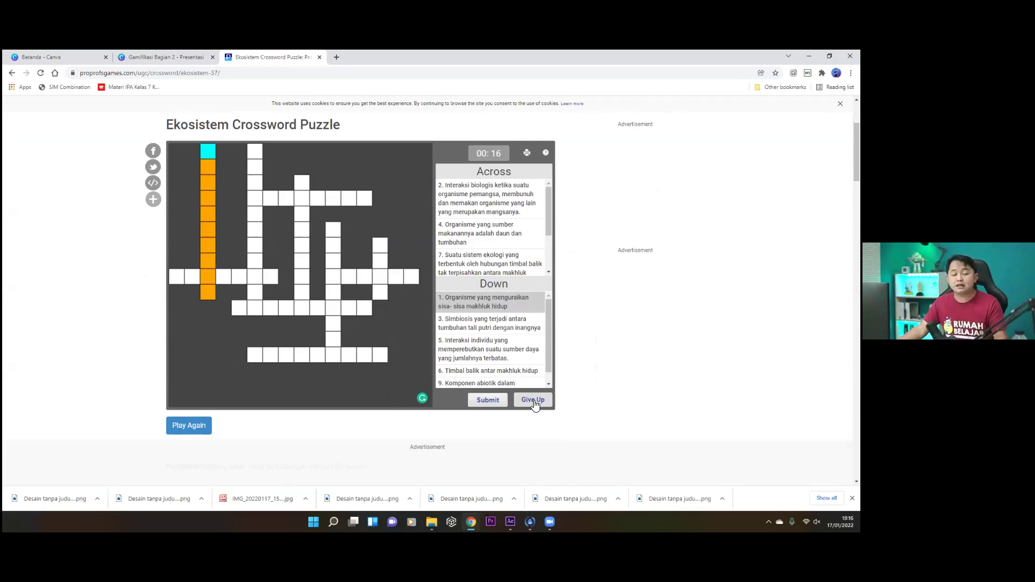
scroll(535, 406, up, 1)
scroll(537, 431, down, 2)
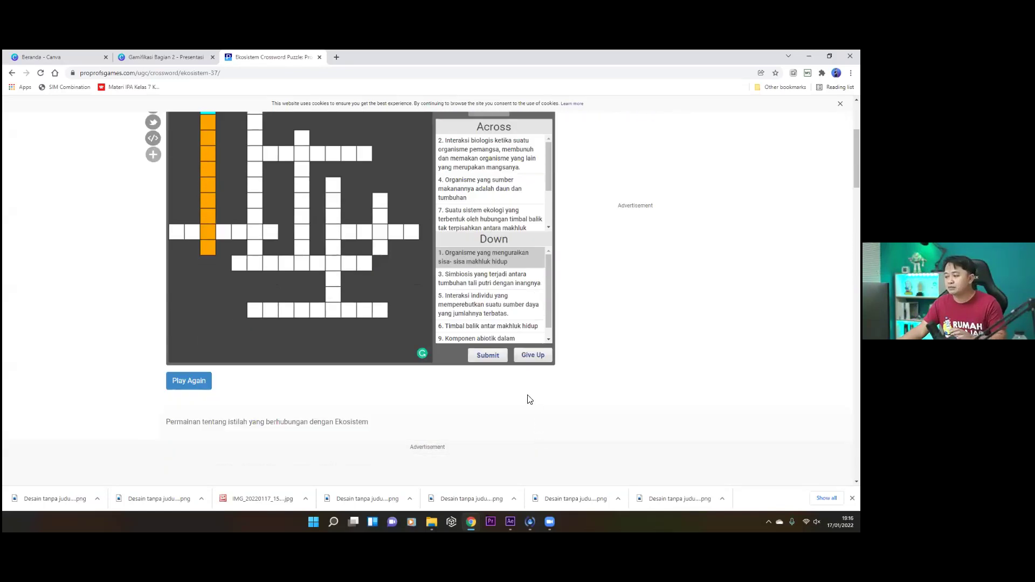
scroll(527, 400, up, 1)
scroll(527, 399, up, 2)
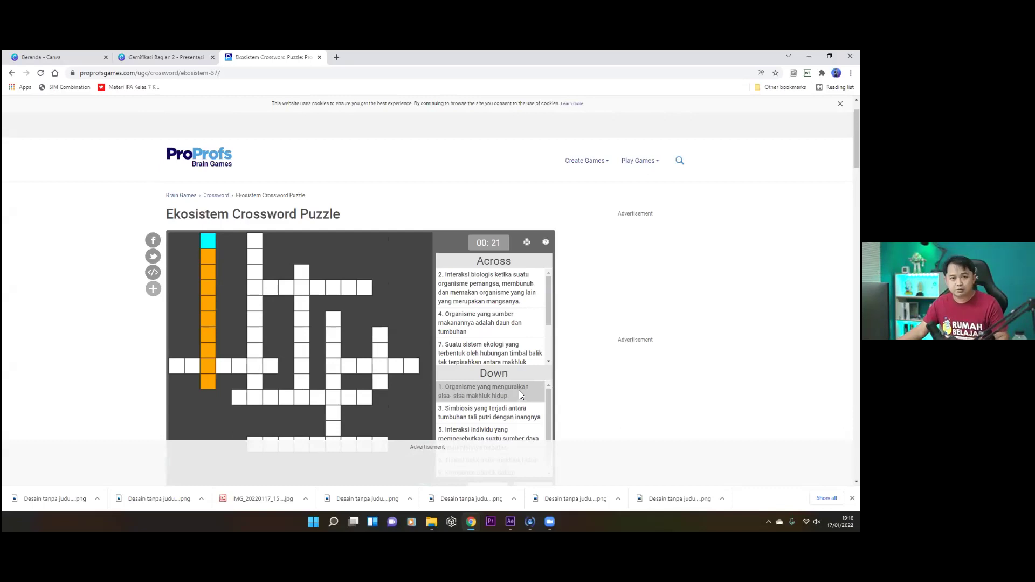
Step: Copy the web address of the Ekosistem crossword page for sharing
click(159, 73)
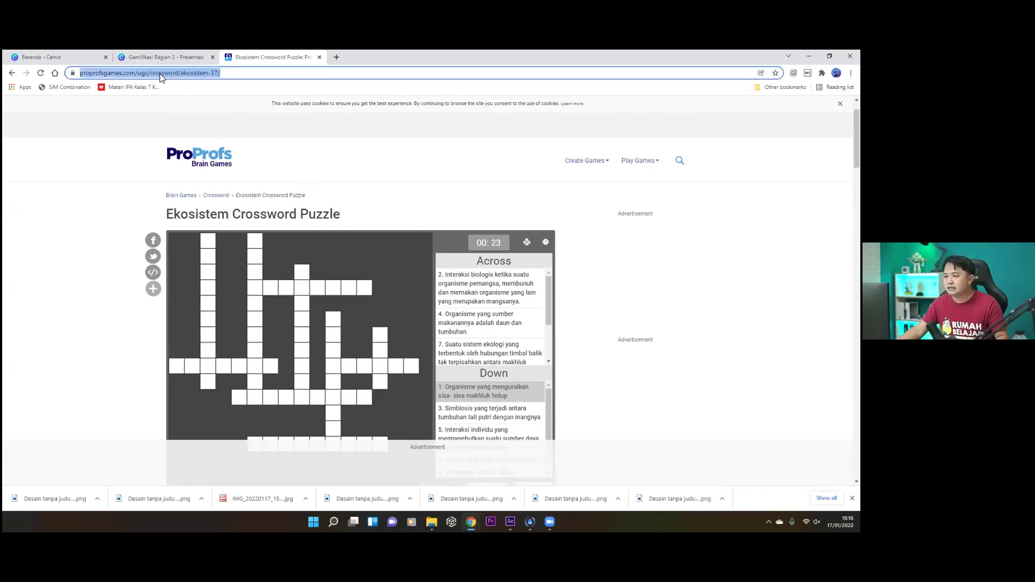
right_click(159, 73)
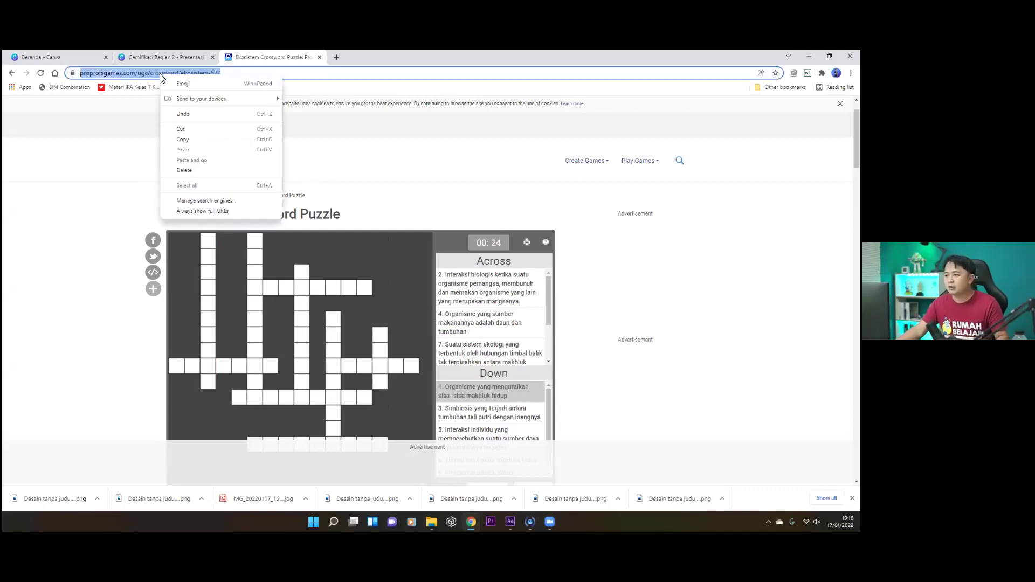
click(195, 141)
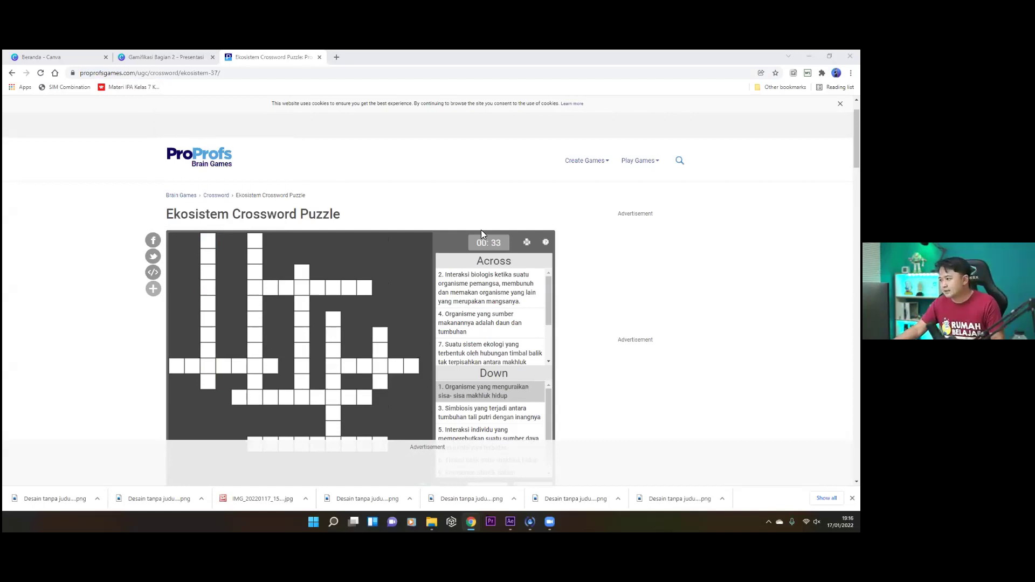
Step: Preview the crossword for printing, check the destination options with Save as PDF chosen, and close the preview without saving
click(524, 241)
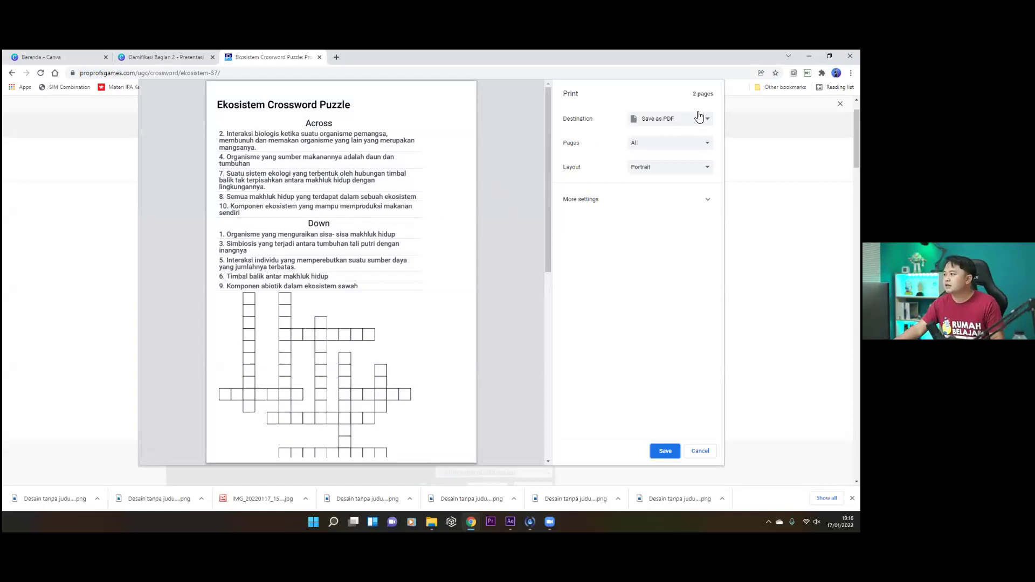
click(673, 122)
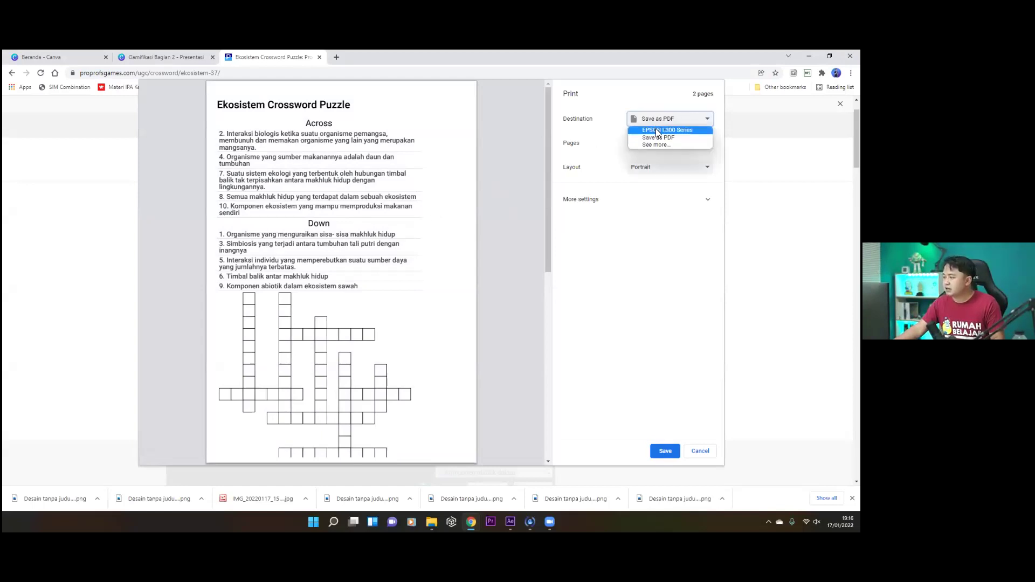
click(660, 138)
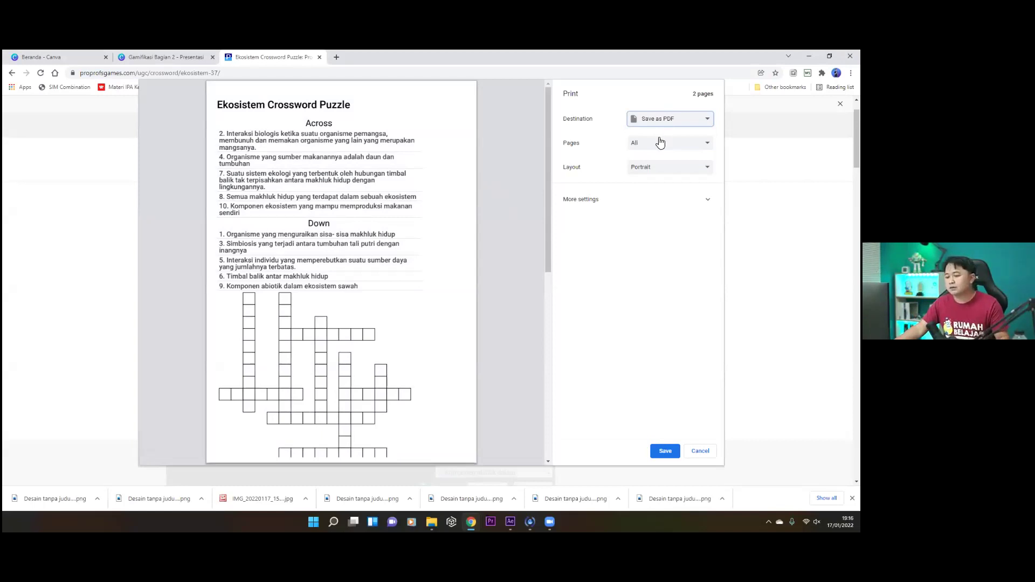
click(699, 451)
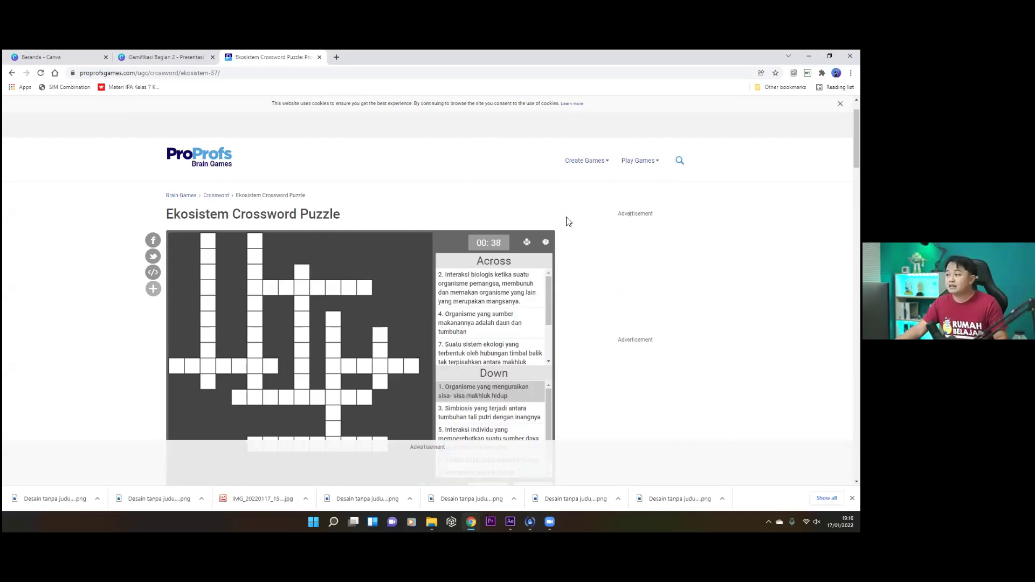
Step: Switch to the Canva presentation "Gamifikasi Bagian 2" and present its REVIEW slide in full screen
click(168, 57)
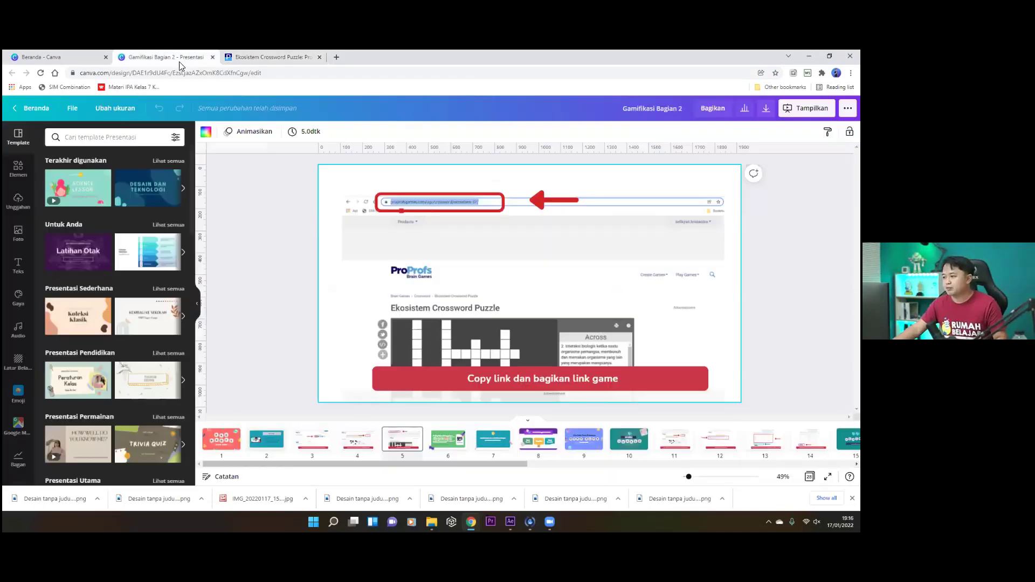
click(275, 436)
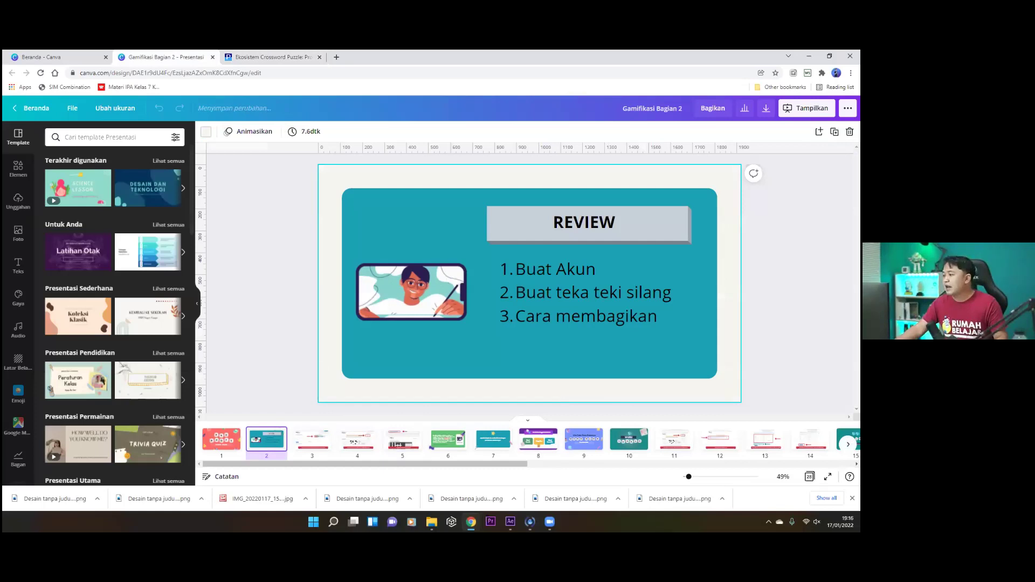
key(ctrl+alt+p)
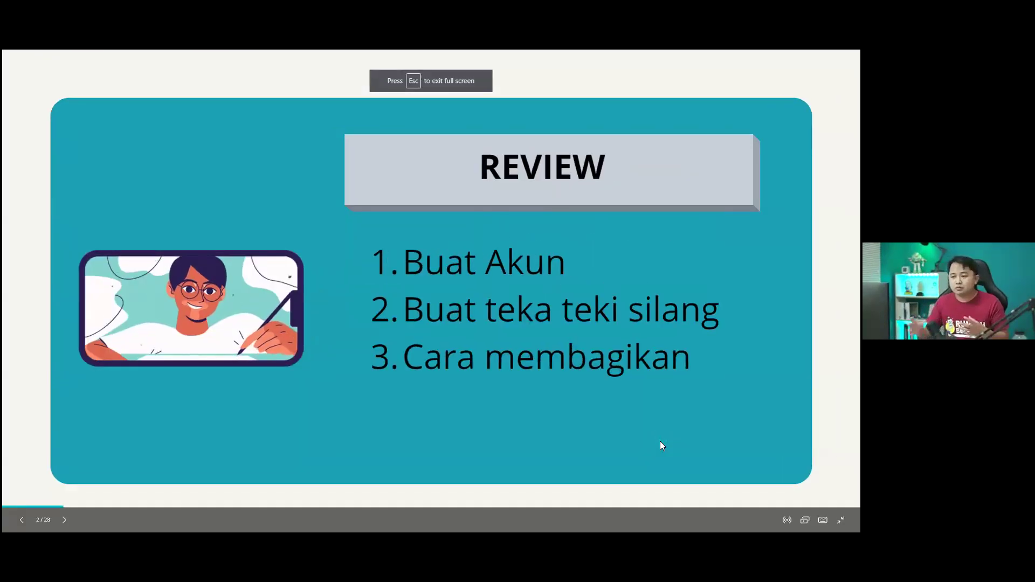